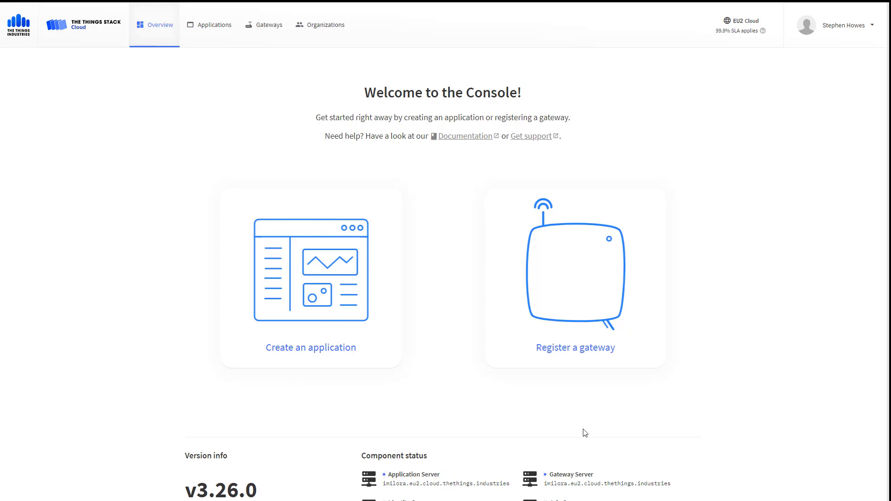
# Start registering a gateway with EUI 58 A0 CB FF FE 80 49 7D and select the Europe 863-870 MHz (SF9 for RX2 - recommended) frequency plan
pyautogui.click(574, 294)
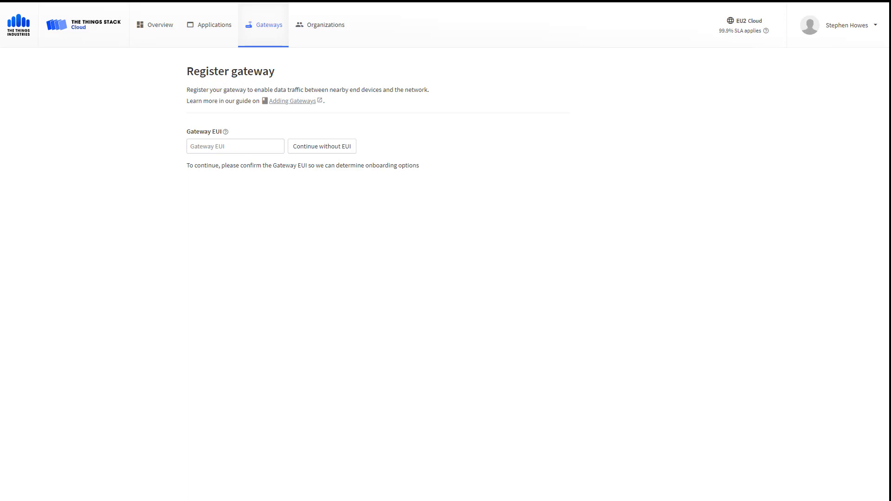
pyautogui.click(234, 145)
pyautogui.rightClick(234, 146)
pyautogui.click(259, 217)
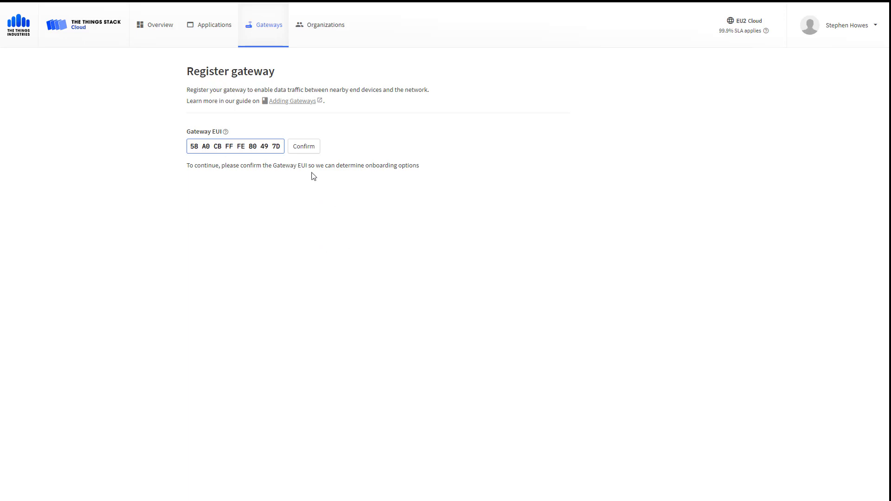
pyautogui.click(304, 150)
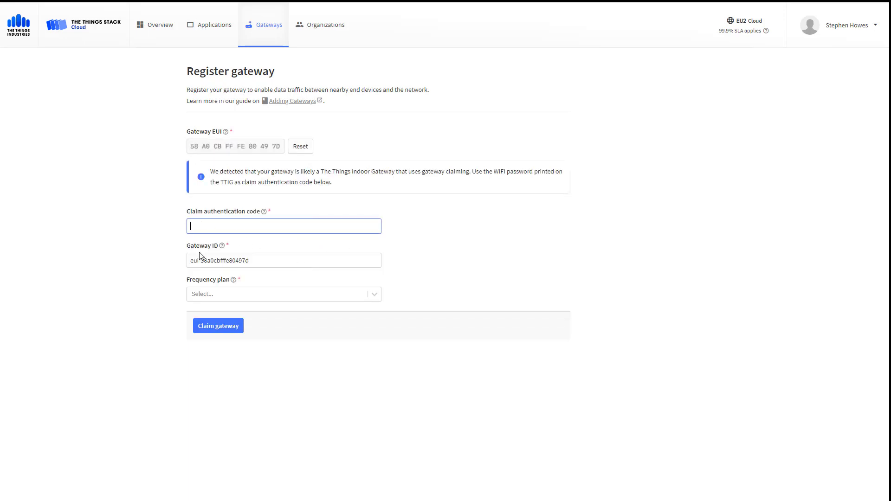
pyautogui.click(227, 294)
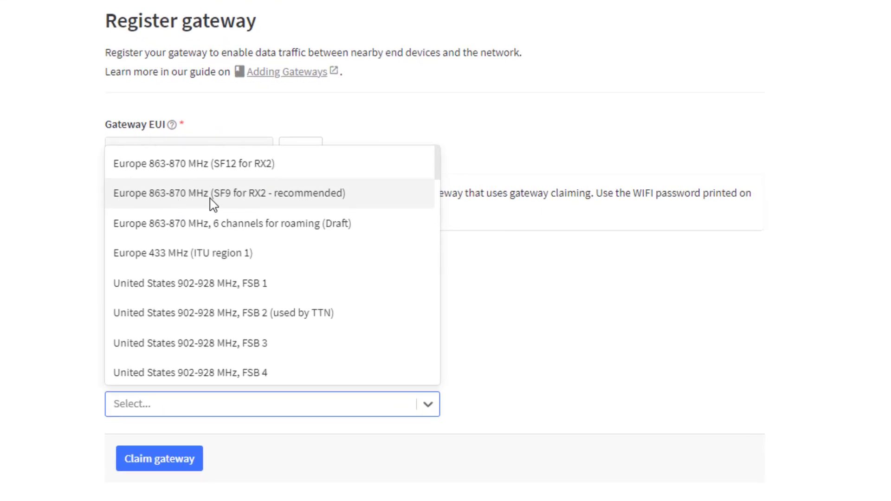
pyautogui.click(321, 204)
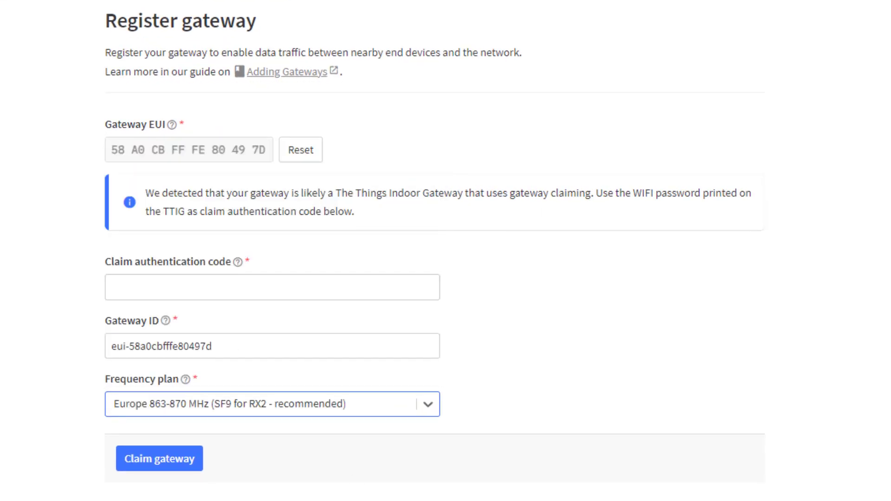
# Replace the hexadecimal part after "eui-" in the gateway ID with DY13
pyautogui.click(230, 347)
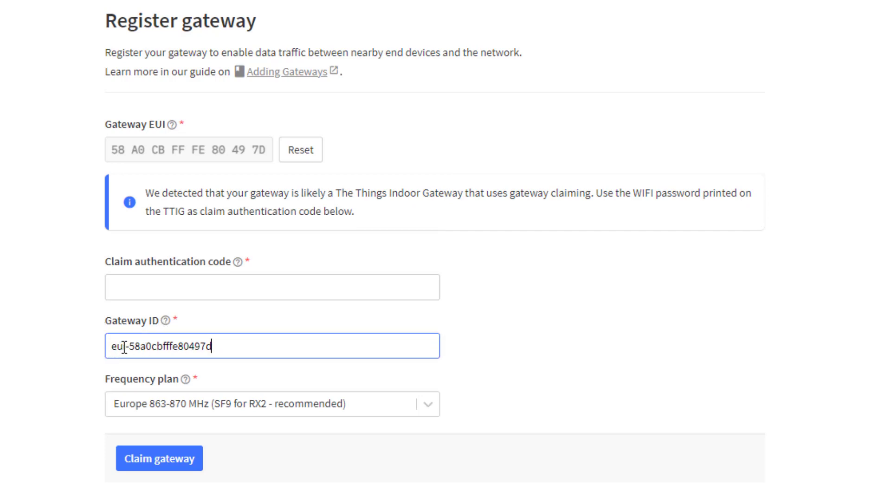
pyautogui.moveTo(130, 346); pyautogui.dragTo(220, 348)
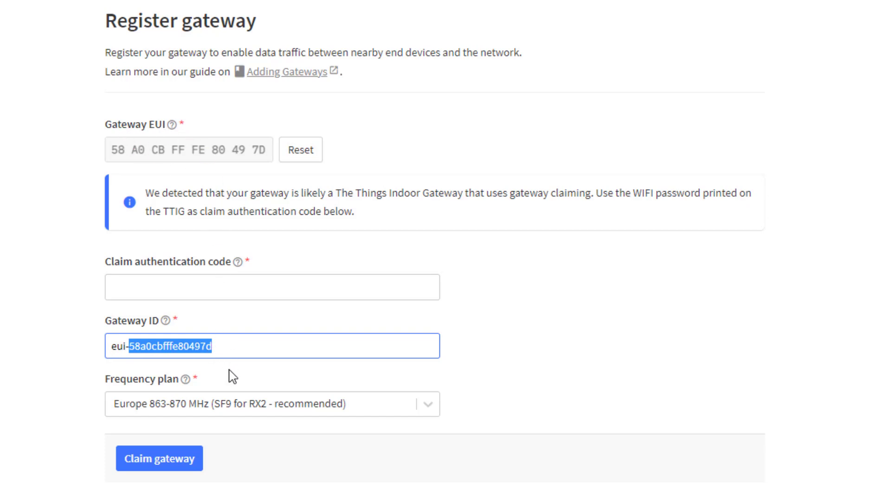
pyautogui.click(217, 347)
pyautogui.press('BackSpace')
pyautogui.press('BackSpace')
pyautogui.press('BackSpace')
pyautogui.press('BackSpace')
pyautogui.press('BackSpace')
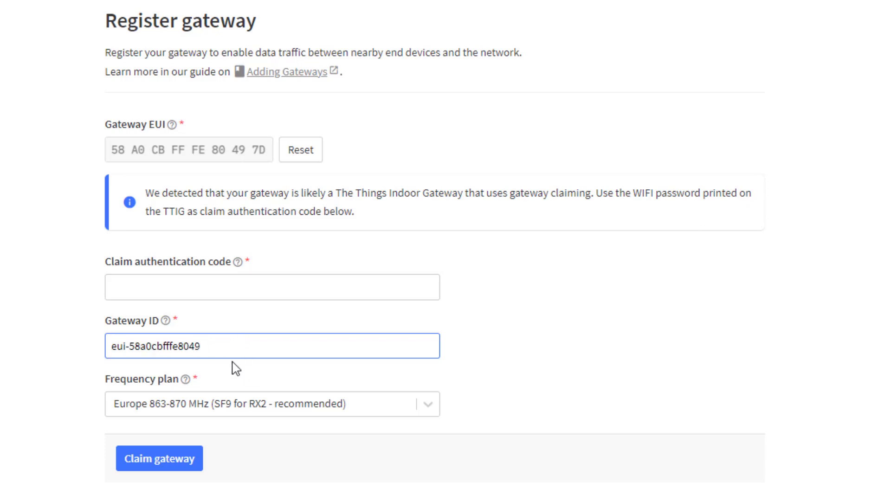
pyautogui.press('BackSpace')
pyautogui.press('BackSpace')
pyautogui.press('BackSpace')
pyautogui.press('BackSpace')
pyautogui.press('BackSpace')
pyautogui.press('BackSpace')
pyautogui.press('BackSpace')
pyautogui.press('BackSpace')
pyautogui.press('BackSpace')
pyautogui.press('BackSpace')
pyautogui.press('BackSpace')
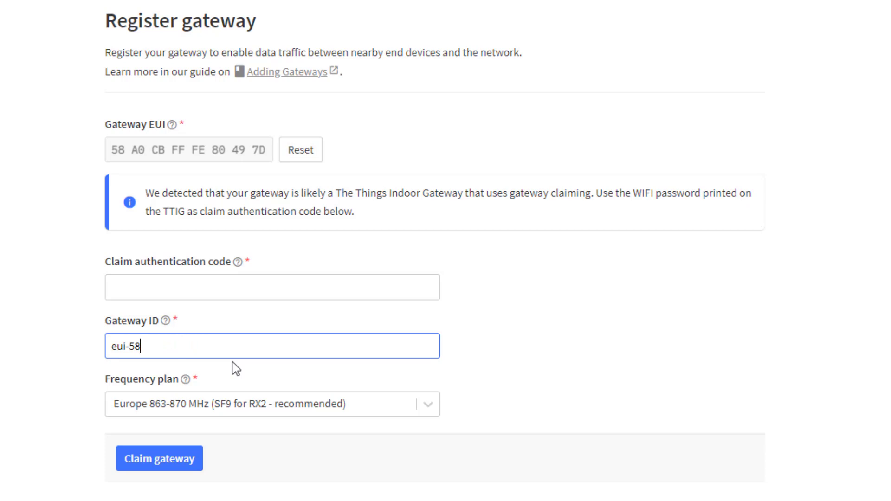
pyautogui.write('DY13')
pyautogui.click(147, 287)
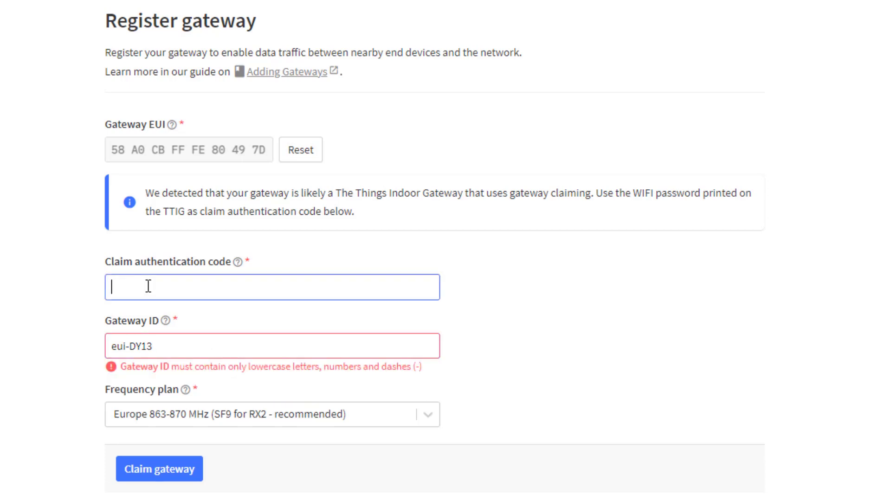
# Correct the gateway ID to the lowercase form eui-dy13
pyautogui.click(195, 343)
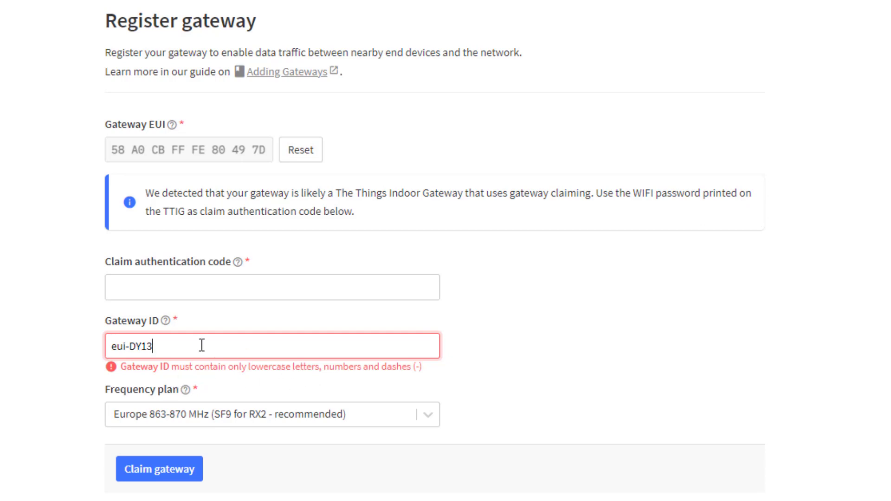
pyautogui.press('BackSpace')
pyautogui.press('BackSpace')
pyautogui.press('BackSpace')
pyautogui.press('BackSpace')
pyautogui.write('d')
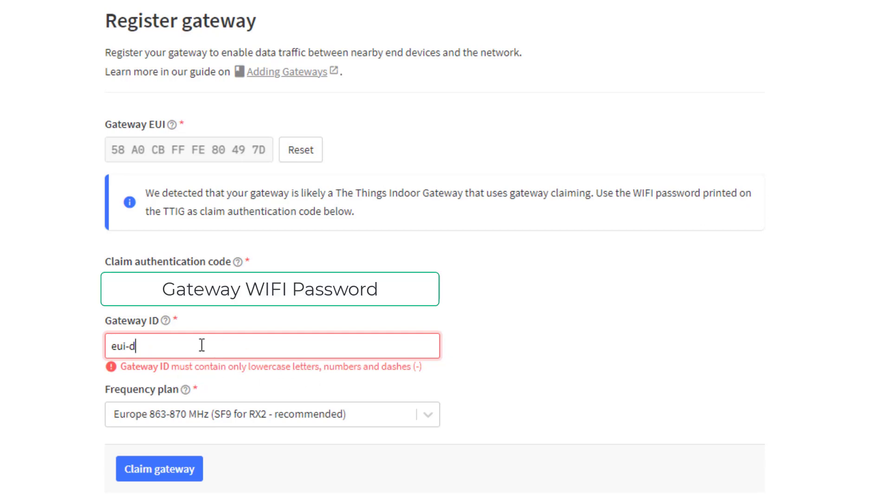
pyautogui.write('y13')
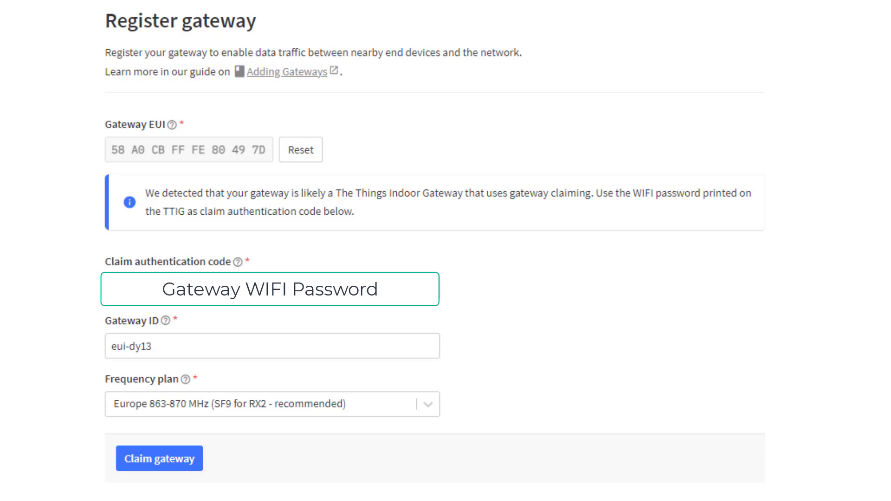
# Paste the gateway's WiFi password as the claim authentication code and claim the gateway
pyautogui.rightClick(140, 290)
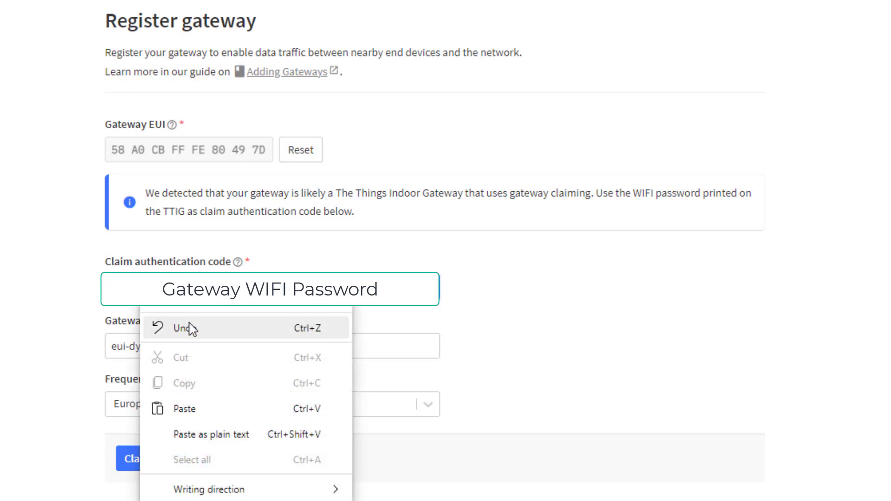
pyautogui.click(219, 408)
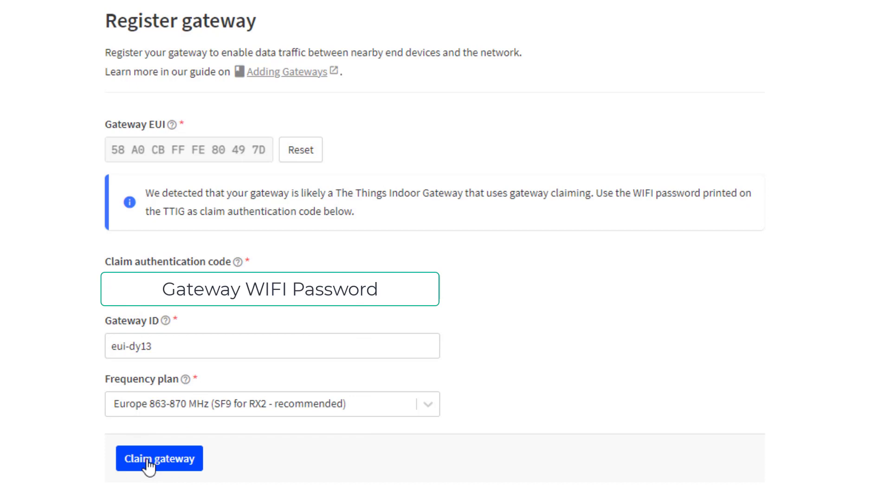
pyautogui.click(148, 460)
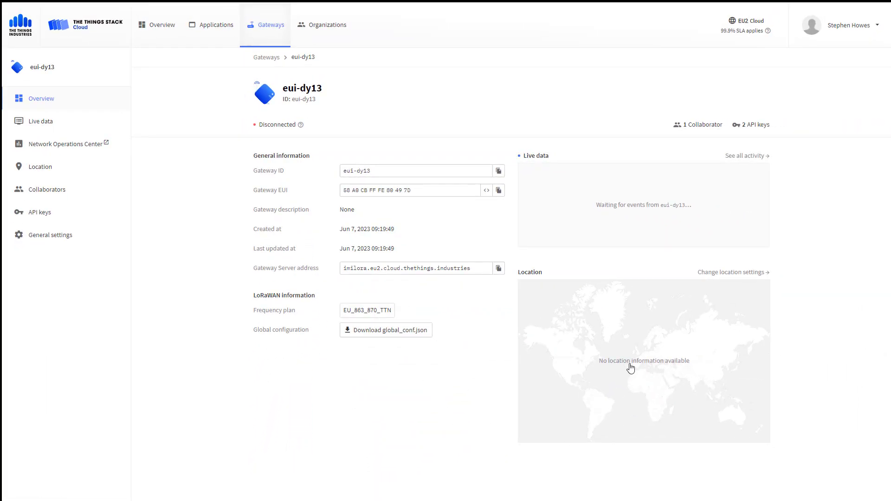
# Open the gateway's location settings and place its map marker at Playland Fun Park, beside Riverside Meadows
pyautogui.click(631, 368)
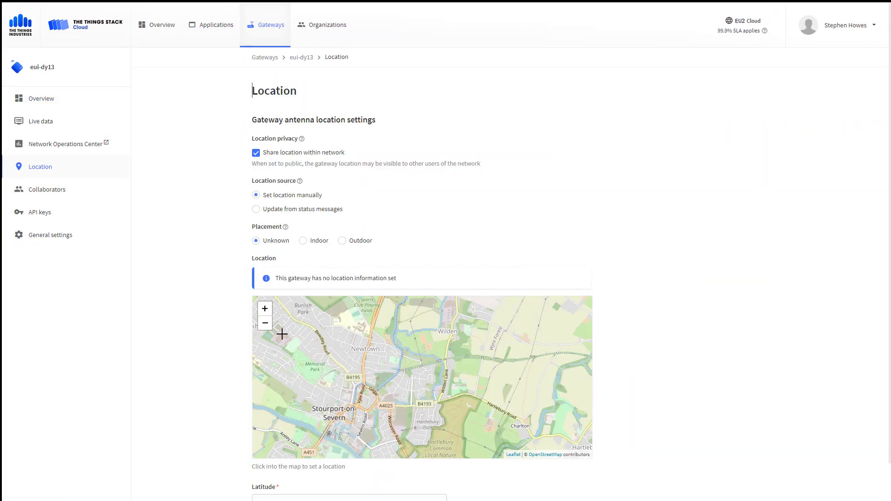
pyautogui.scroll(2, 365, 413)
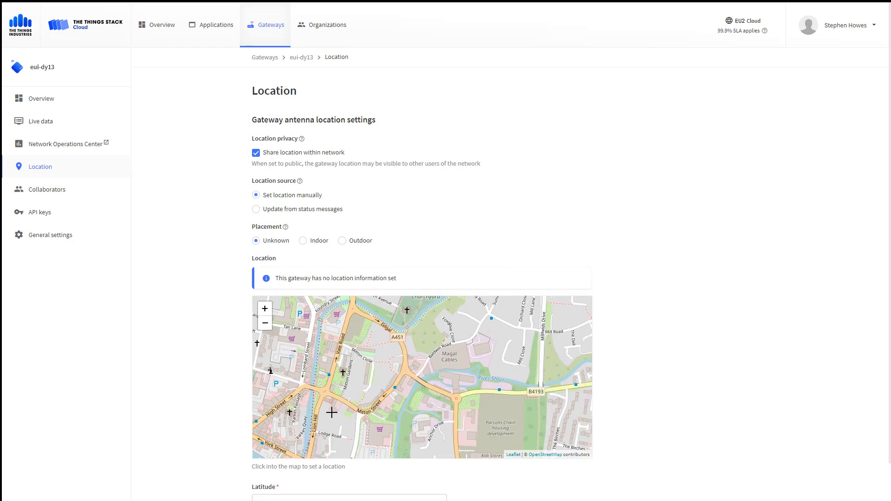
pyautogui.moveTo(354, 408)
pyautogui.mouseDown()
pyautogui.moveTo(399, 404)
pyautogui.moveTo(410, 385)
pyautogui.moveTo(440, 401)
pyautogui.moveTo(481, 367)
pyautogui.mouseUp()
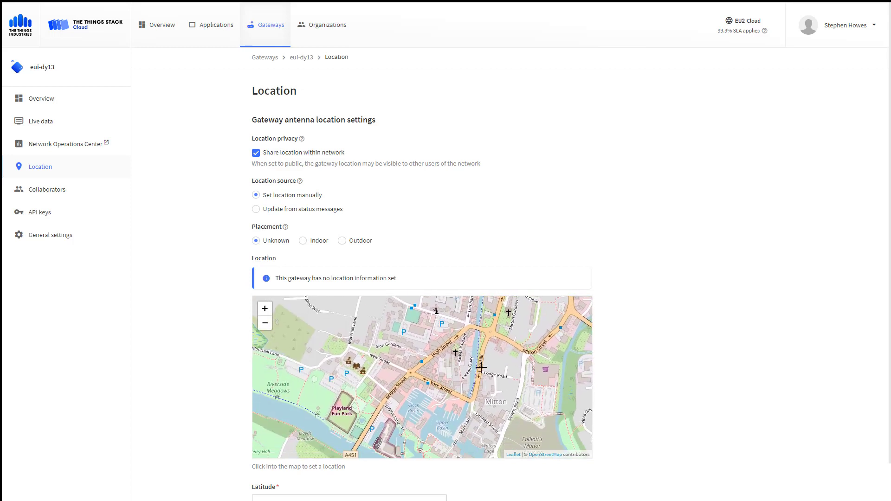
pyautogui.click(339, 409)
pyautogui.scroll(-2, 473, 461)
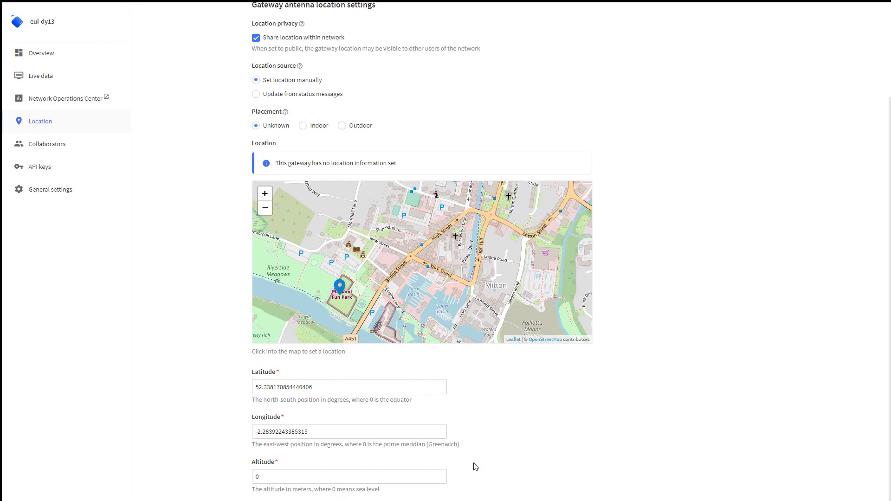